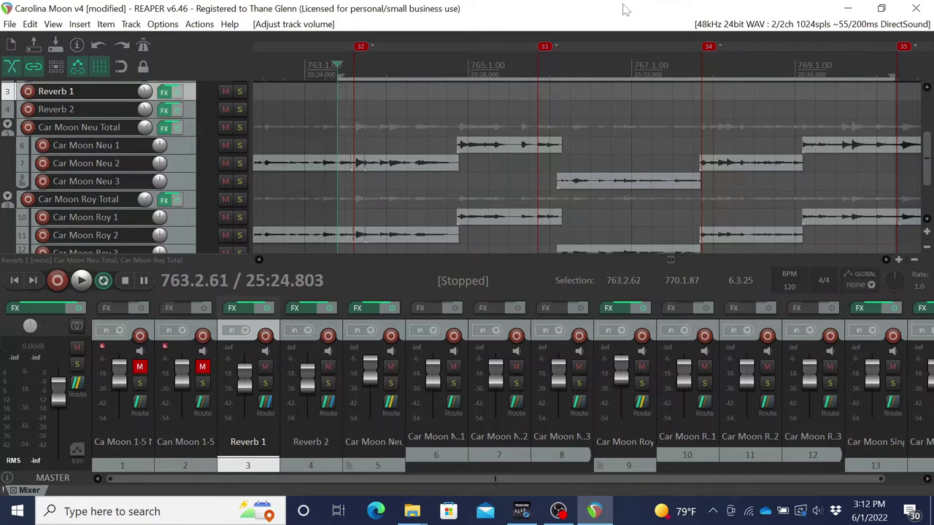
Play part of the mix, then open the Car Moon Neu Total and Car Moon Roy Total FX chains
key(space)
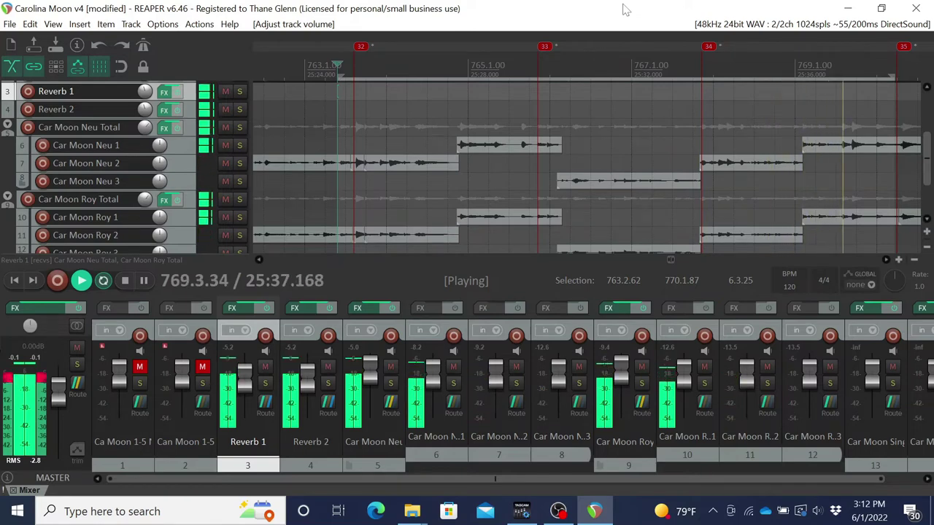
key(space)
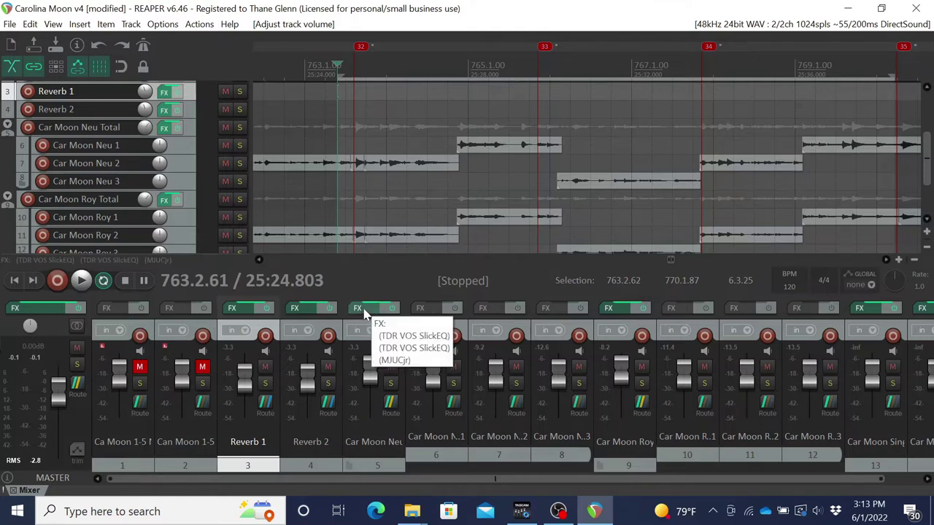
click(365, 311)
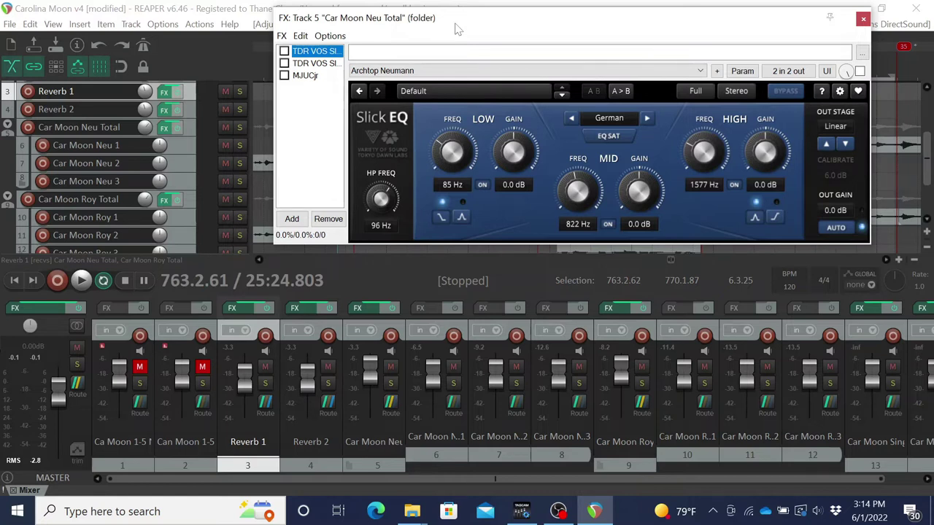
click(167, 208)
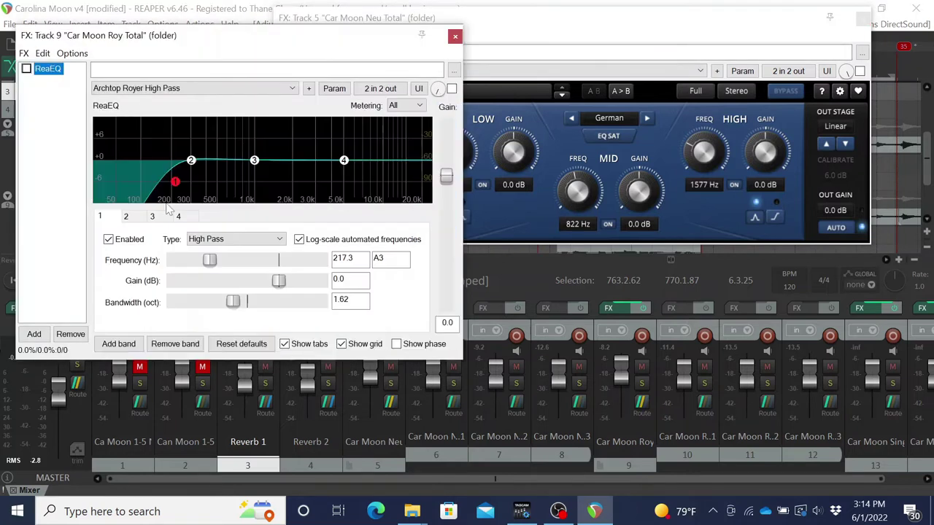
Move the Car Moon Roy Total ReaEQ window to the centre and lower it to reveal Slick EQ
drag(267, 47, 521, 85)
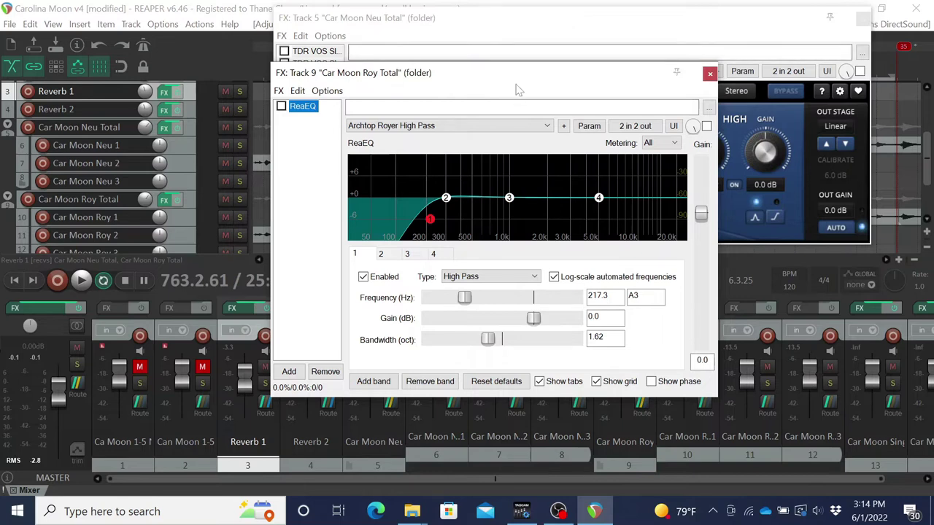
drag(521, 76, 518, 134)
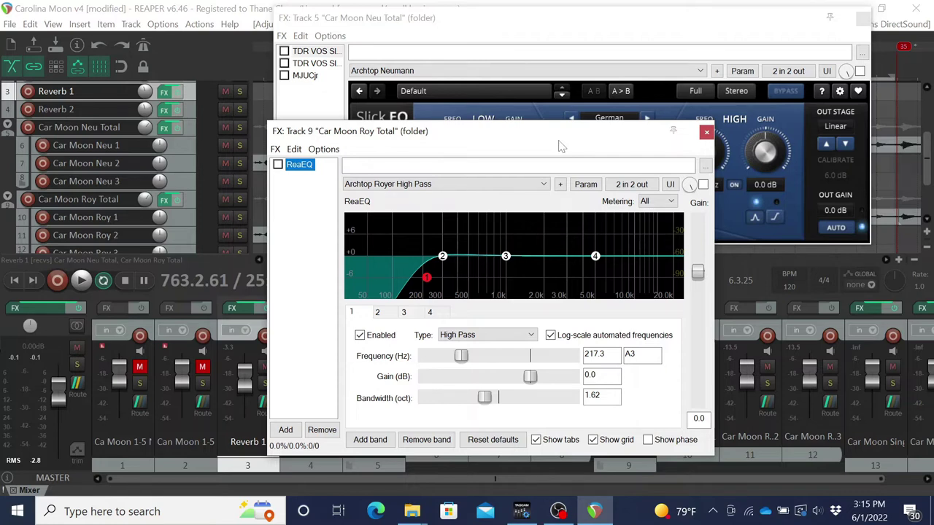
Start playback, bring the Car Moon Neu Total Slick EQ window forward, then close it
key(space)
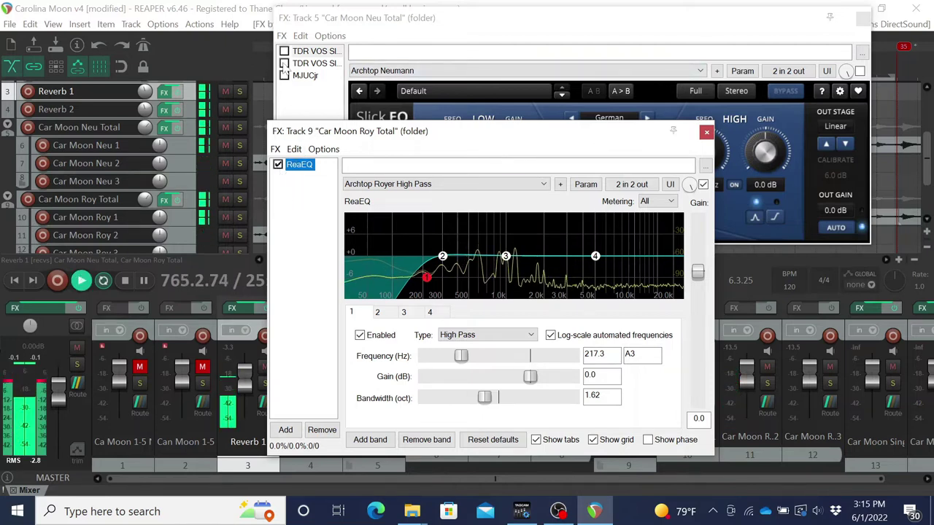
click(451, 26)
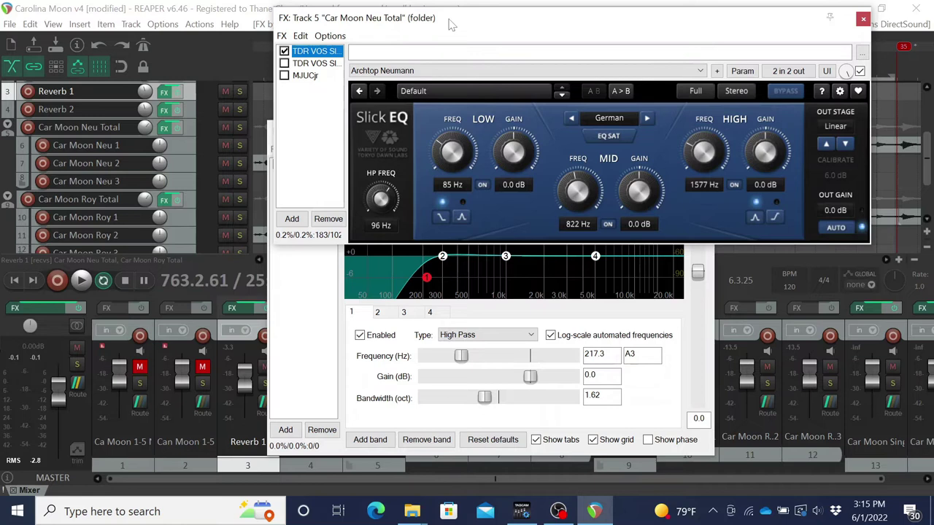
click(863, 18)
Close the Car Moon Roy Total ReaEQ effects window
click(707, 131)
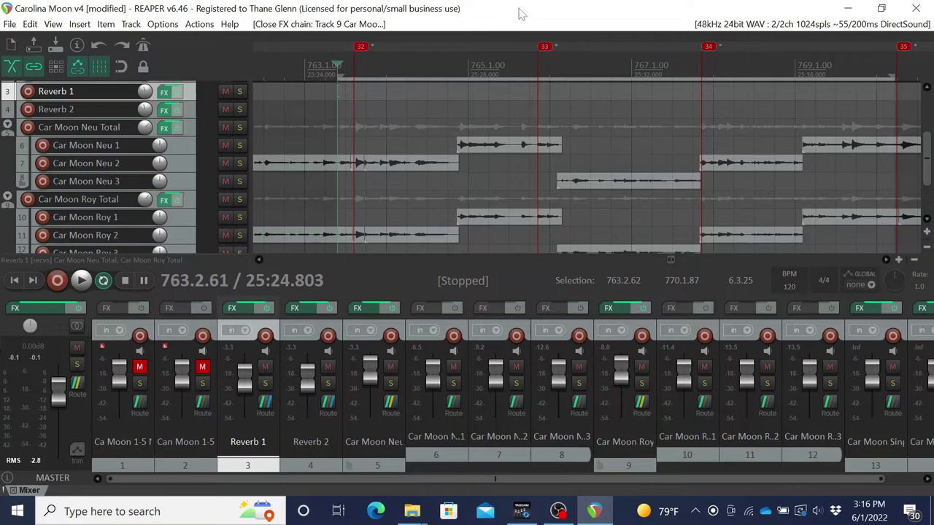
During playback, raise Car Moon Neu Total's volume to +4.45 dB, then open the Master Track FX chain
key(space)
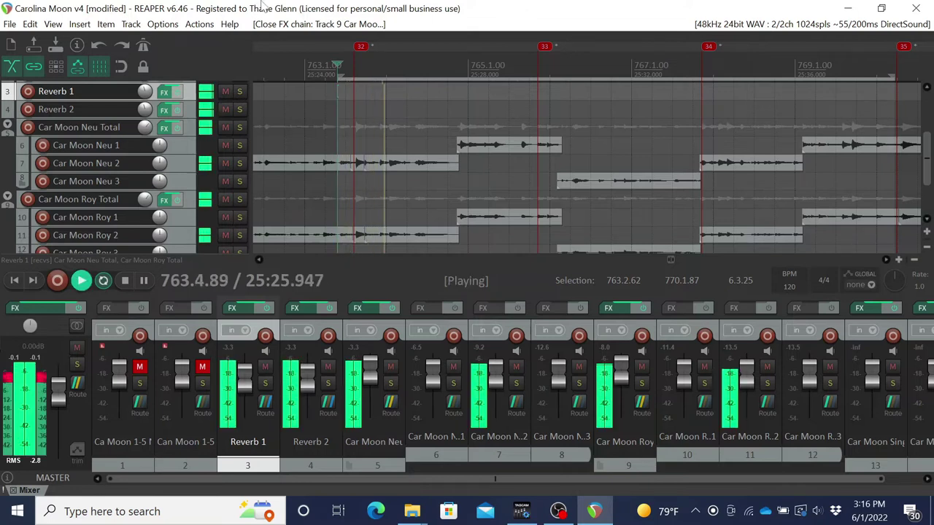
mouse_move(149, 129)
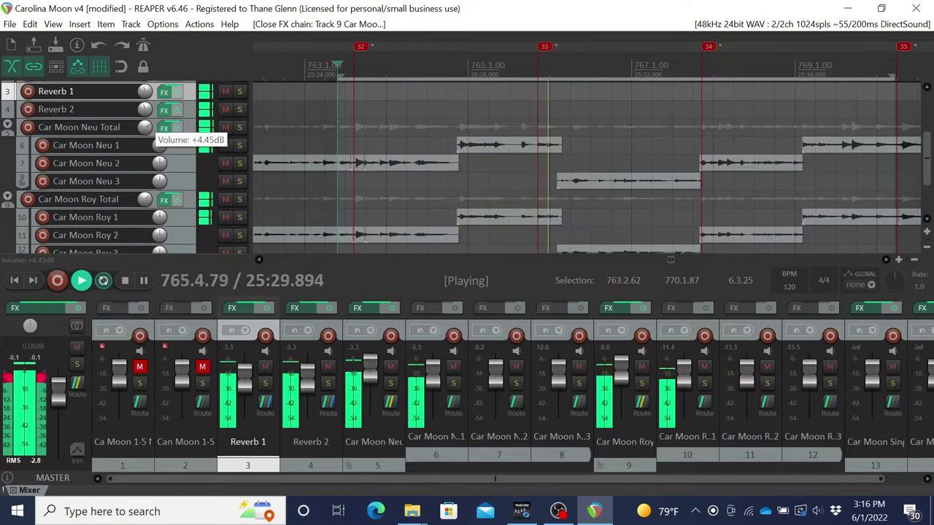
scroll(145, 128, up, 2)
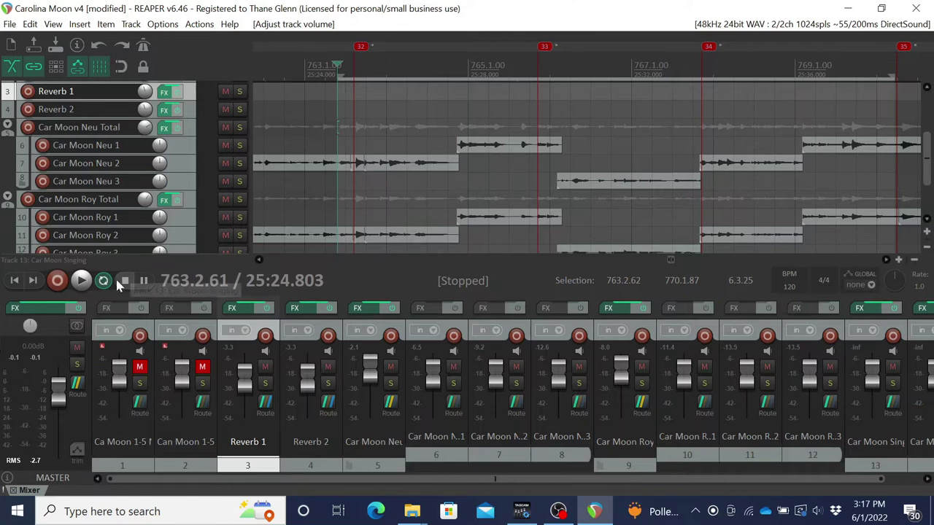
click(47, 312)
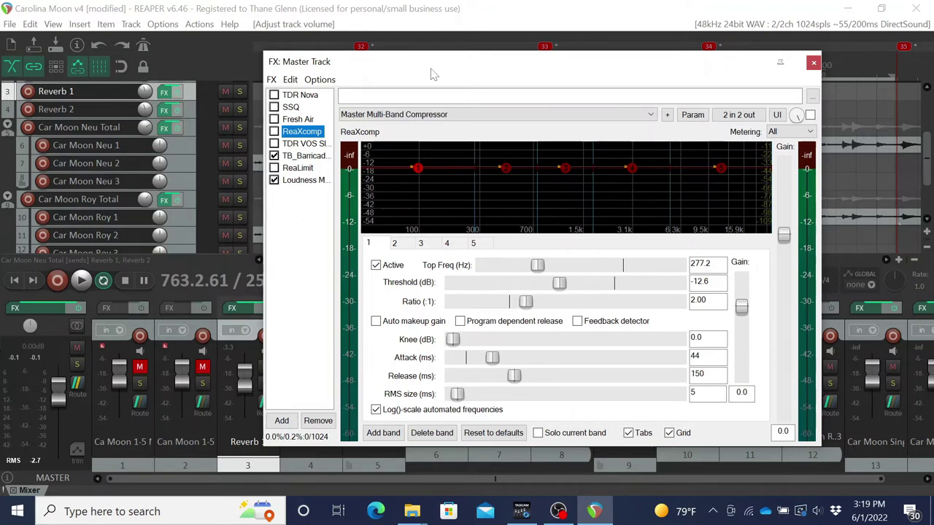
During playback, enable ReaXcomp on the master, close the master FX, and open Reverb 1's effects
key(space)
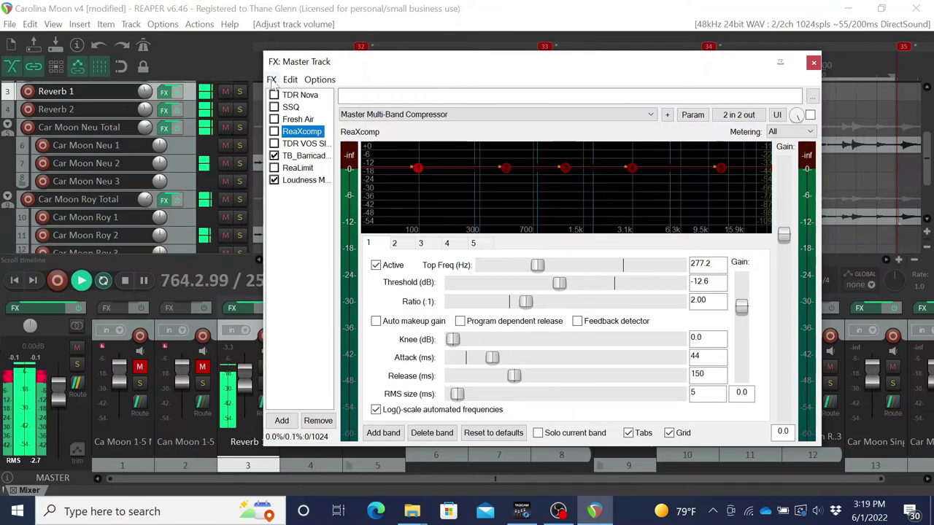
click(273, 131)
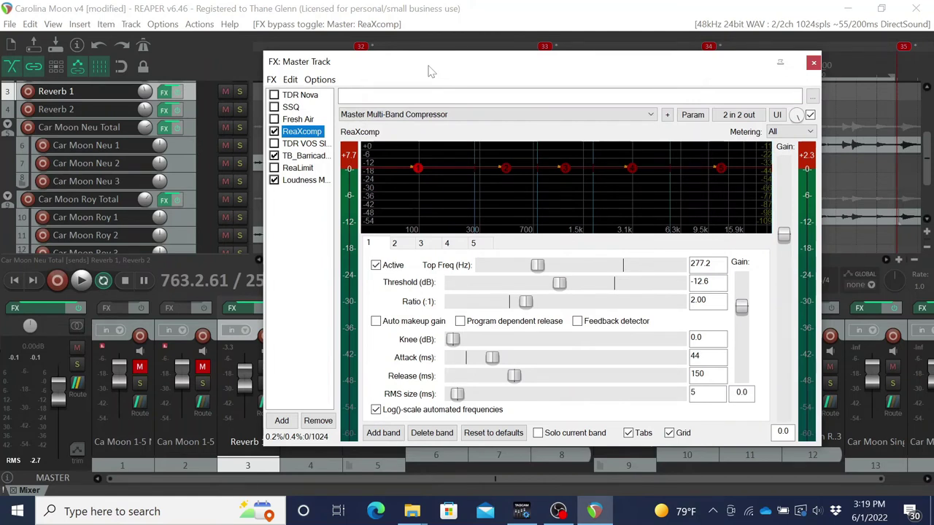
click(814, 62)
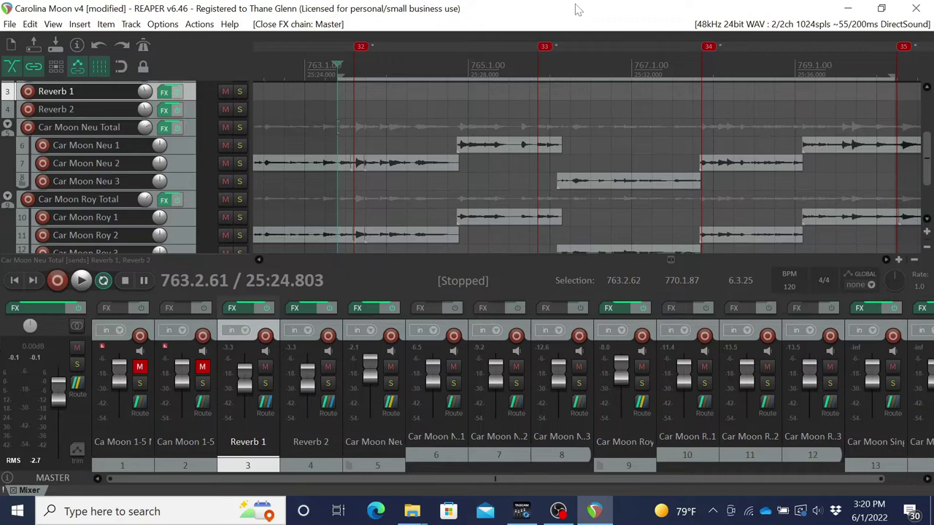
click(242, 309)
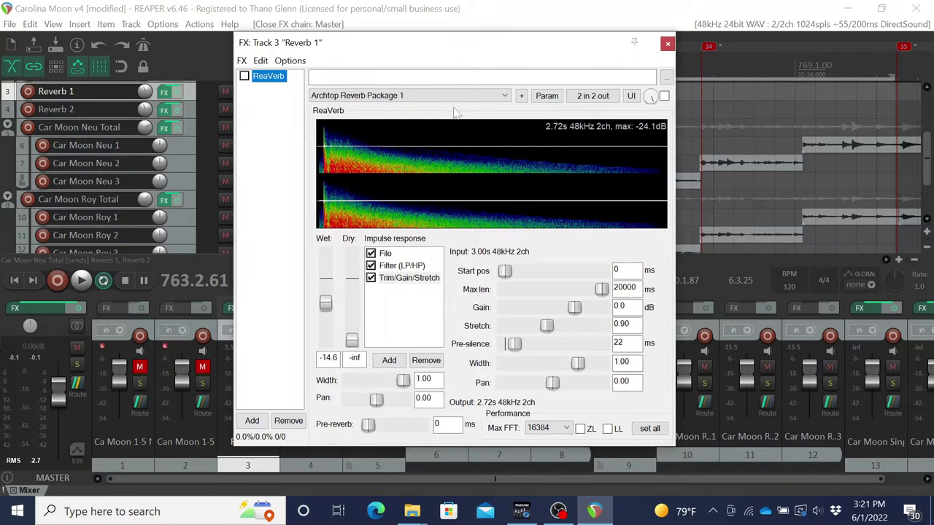
Show Reverb 1's church impulse file, enable its ReaVerb during playback, then open Reverb 2's effects
click(387, 253)
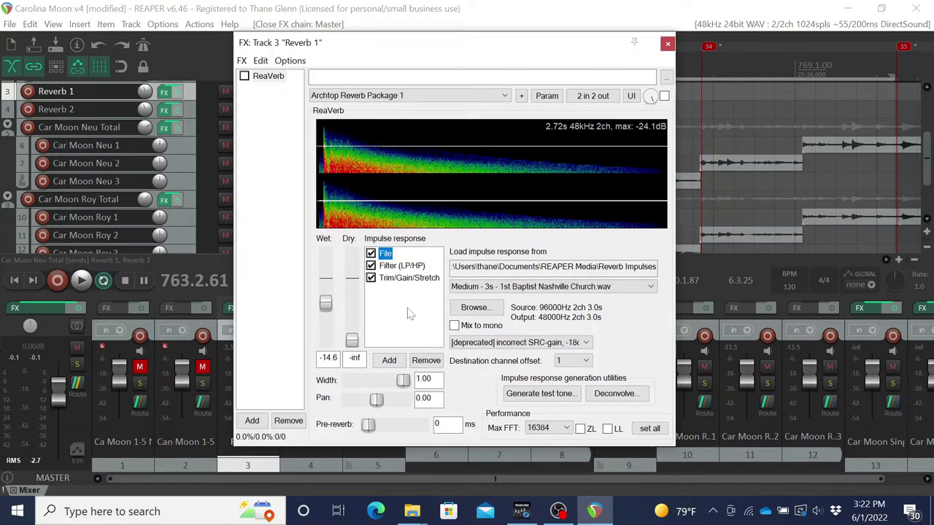
key(space)
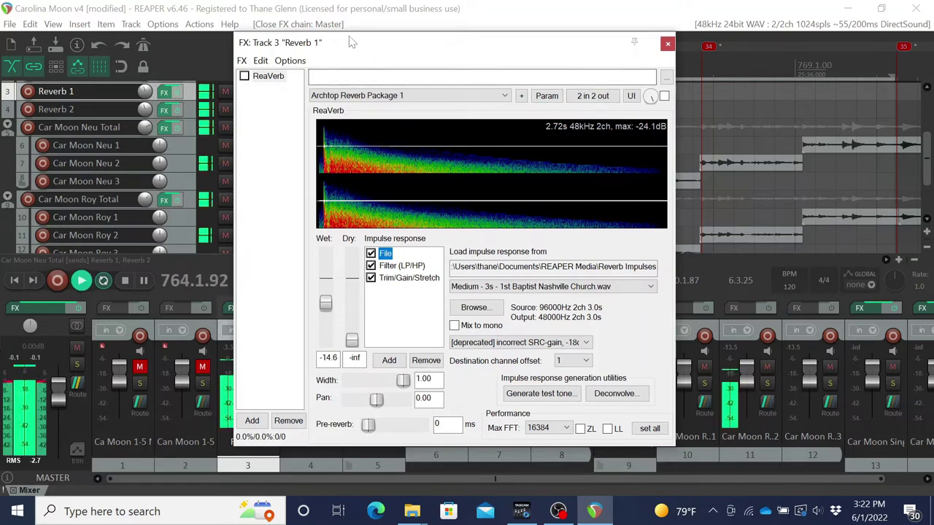
click(244, 75)
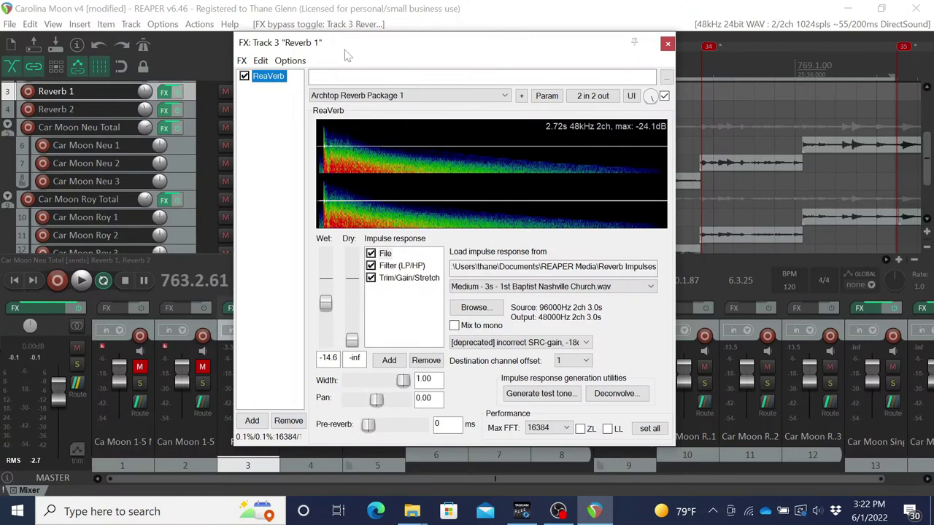
click(668, 45)
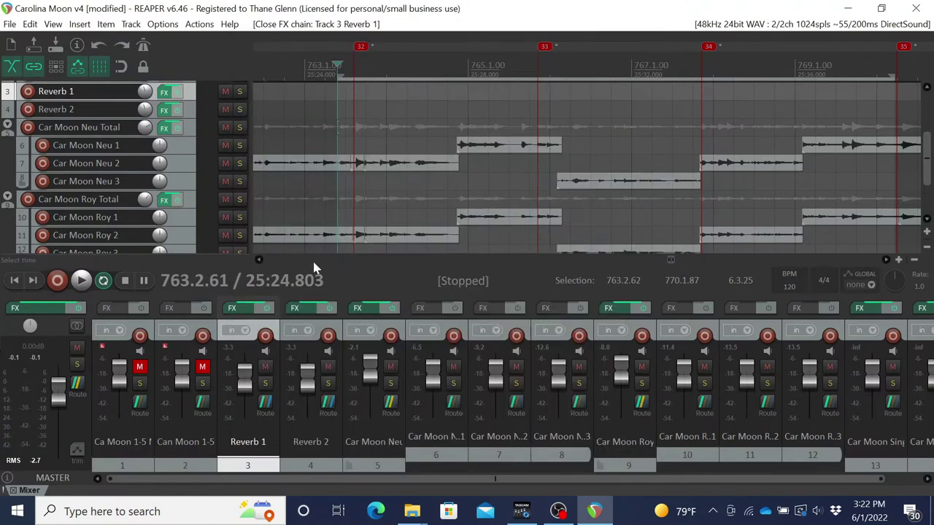
click(303, 310)
Show Reverb 2's MEDIUM METAL ROOM impulse, enable its ReaVerb during playback, and close the window
click(173, 247)
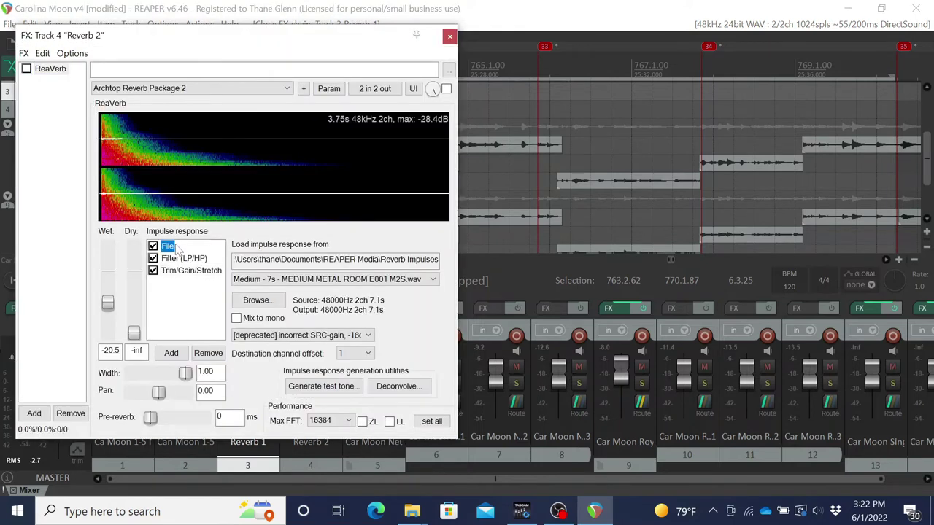
drag(313, 45, 531, 47)
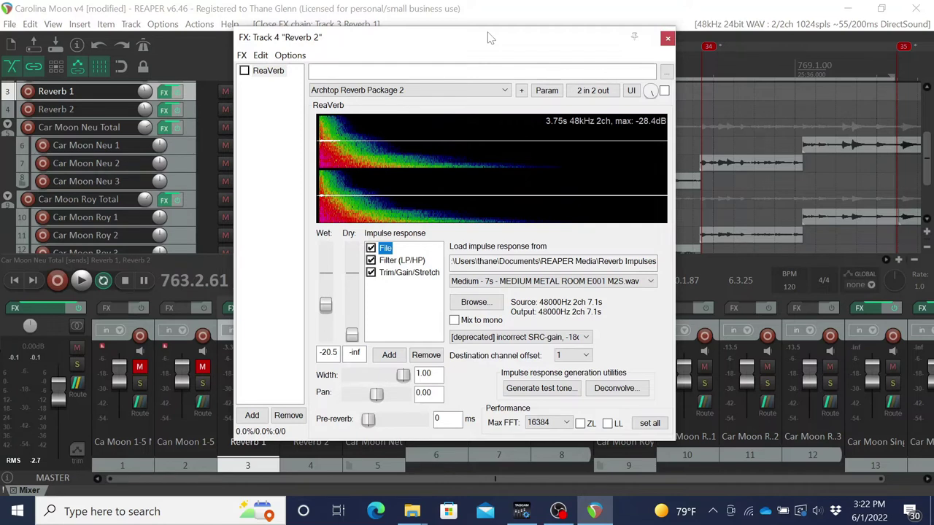
key(space)
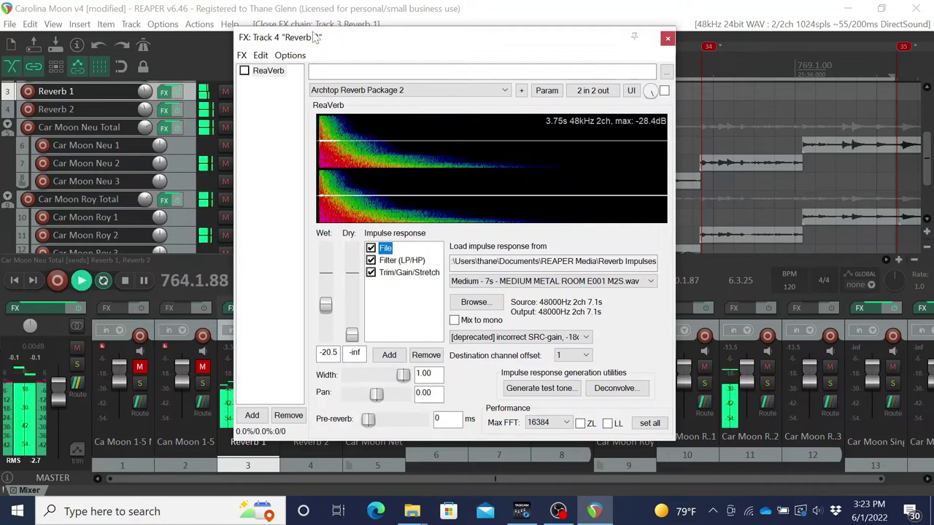
click(244, 71)
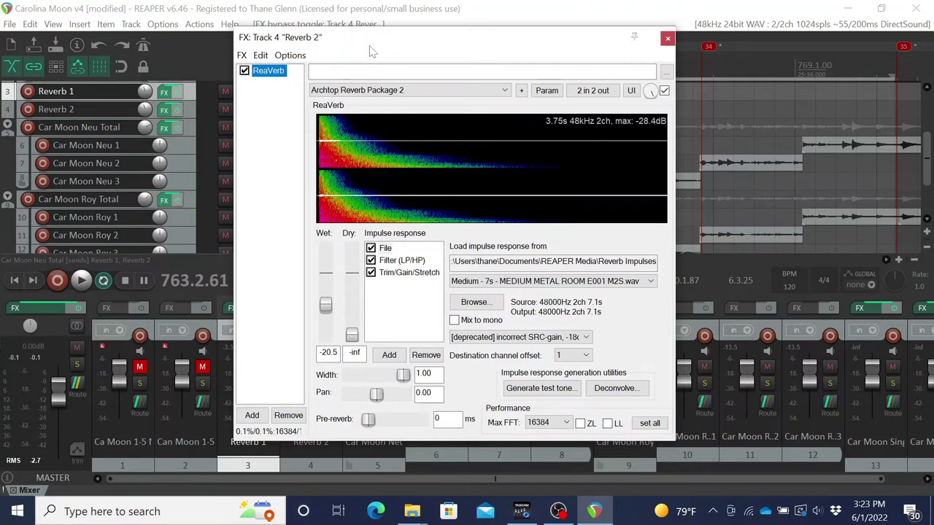
click(667, 38)
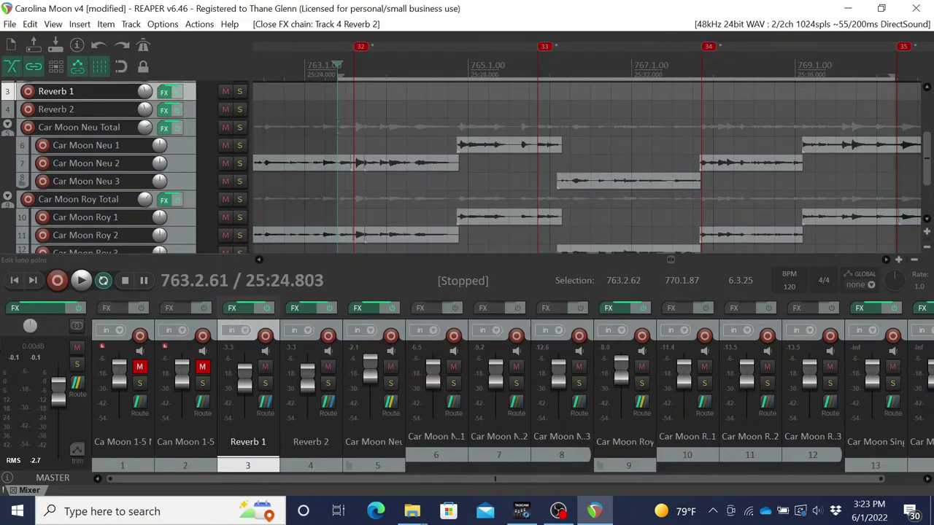
Reopen the Car Moon Neu Total FX chain showing TDR VOS SlickEQ on Archtop Neumann
click(358, 309)
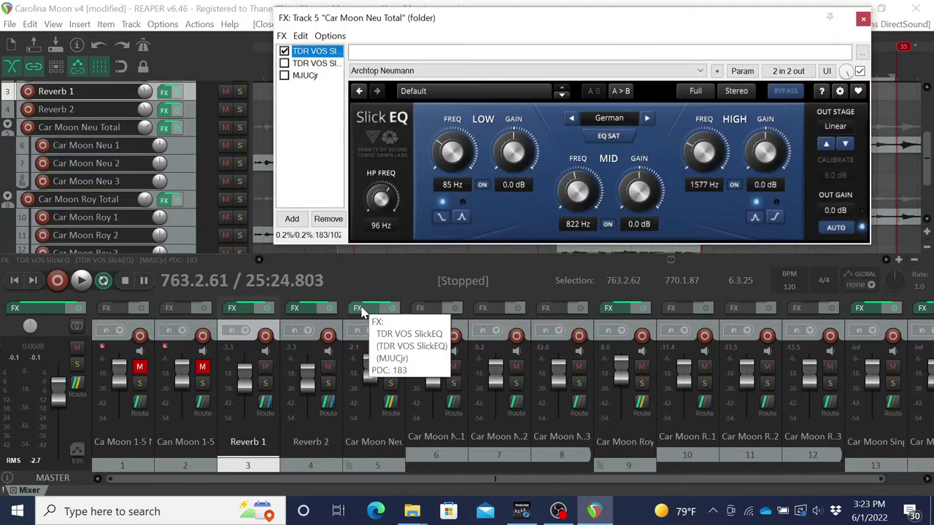
During playback, bypass the first SlickEQ and enable the second (high +1.6 dB, mid −2.5 dB at 822 Hz)
click(318, 64)
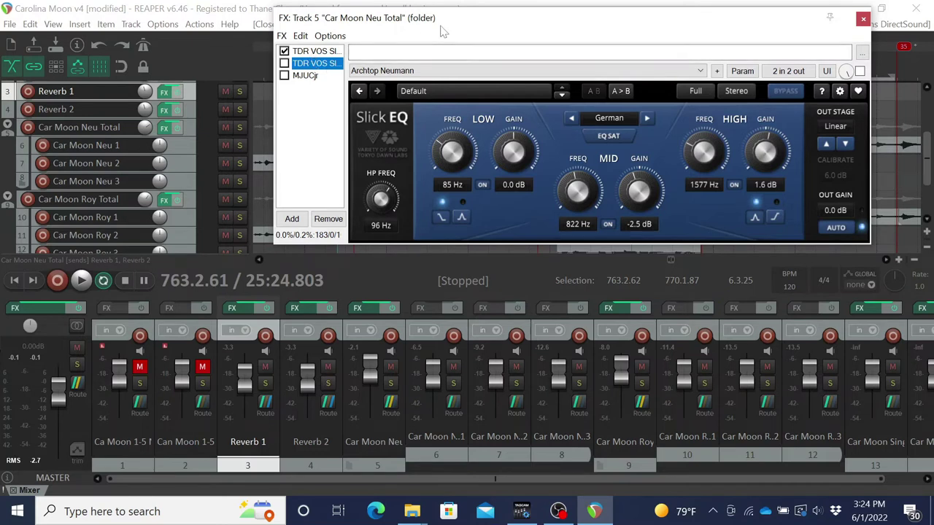
key(space)
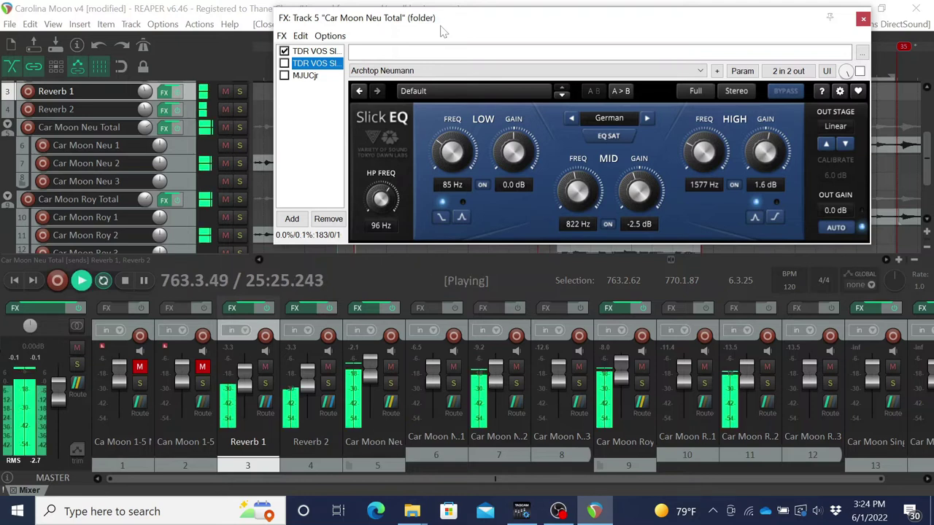
click(284, 51)
click(284, 63)
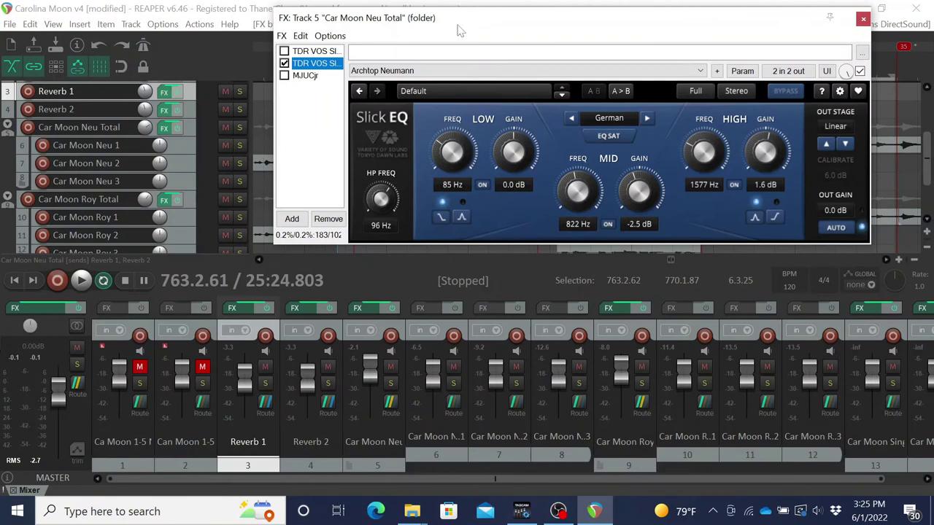
Enable MJUCjr on Car Moon Neu Total while listening back, then close its FX chain
click(333, 76)
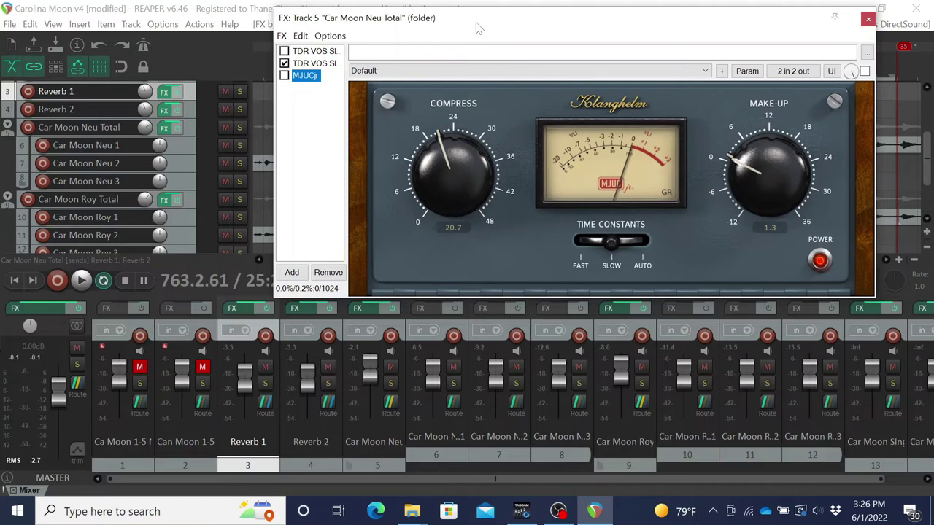
key(space)
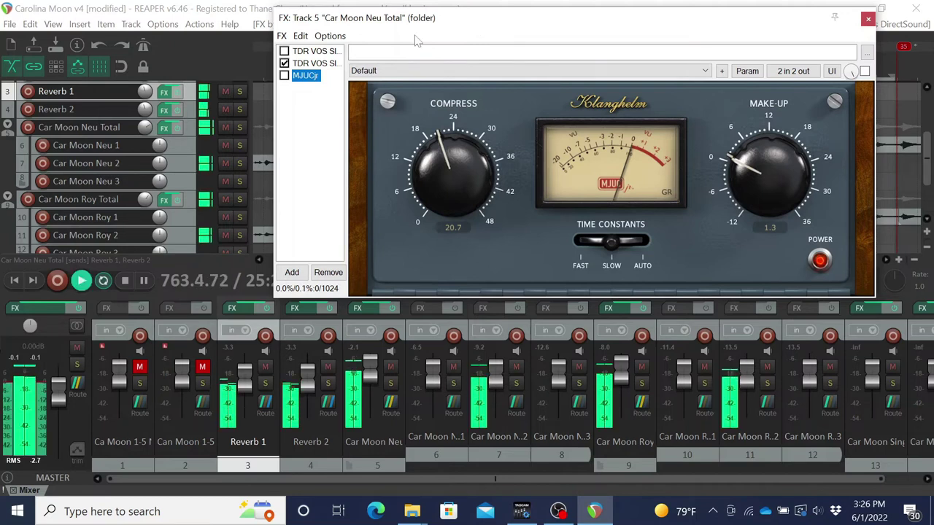
click(284, 76)
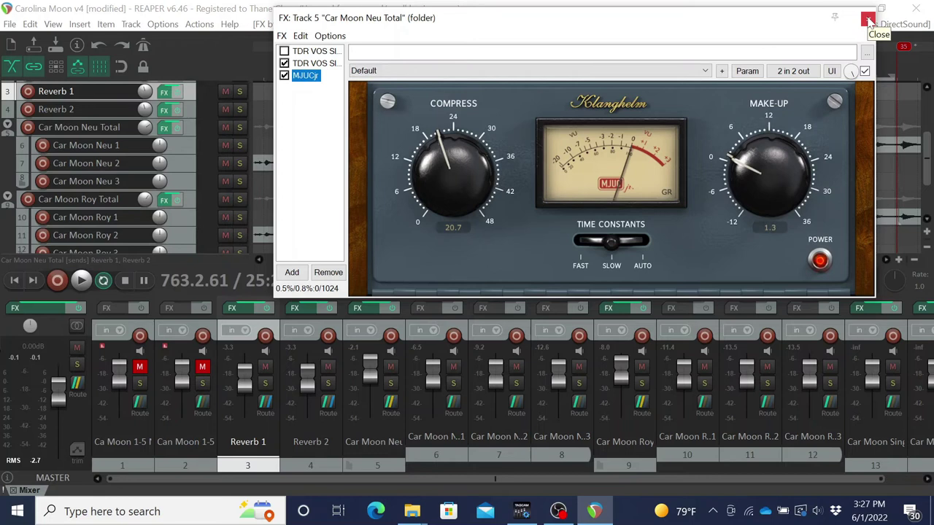
click(868, 23)
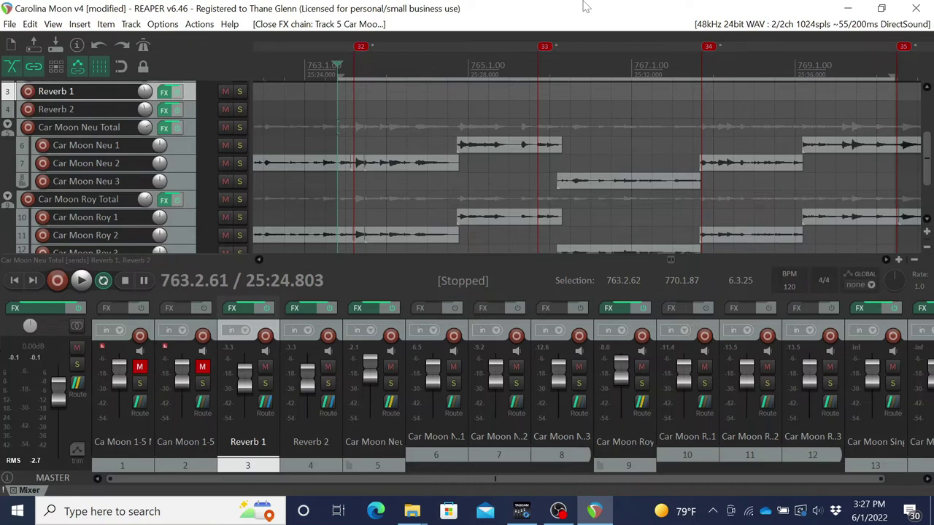
Open the master track's FX chain from the mixer, showing ReaXcomp
click(34, 311)
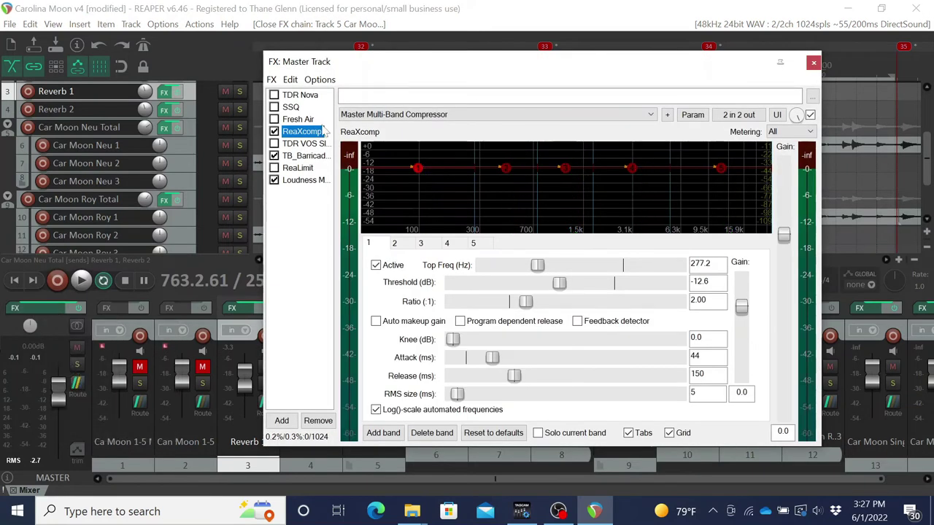
Display the SSQ equalizer with its Archtop Mandolin Master preset in the master chain
click(296, 106)
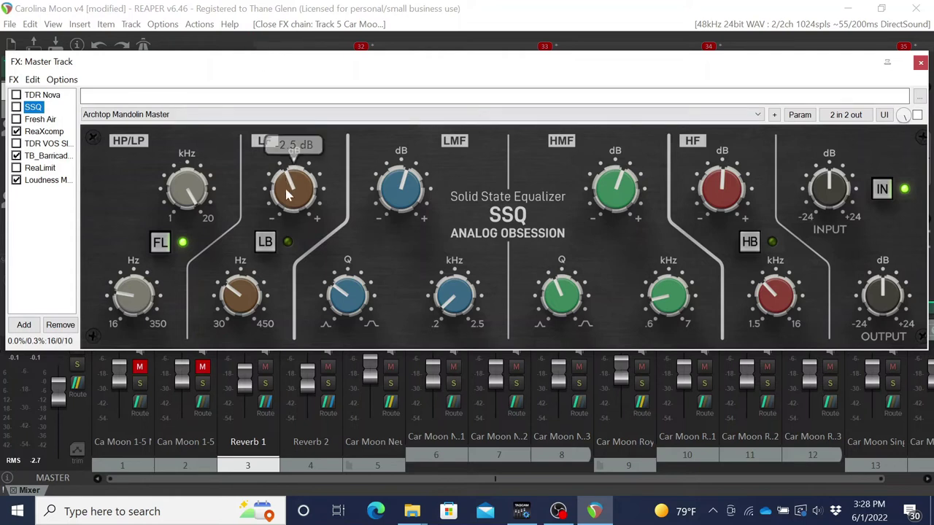
Un-bypass SSQ on the master during playback, then bring up TDR Nova's settings
mouse_move(231, 299)
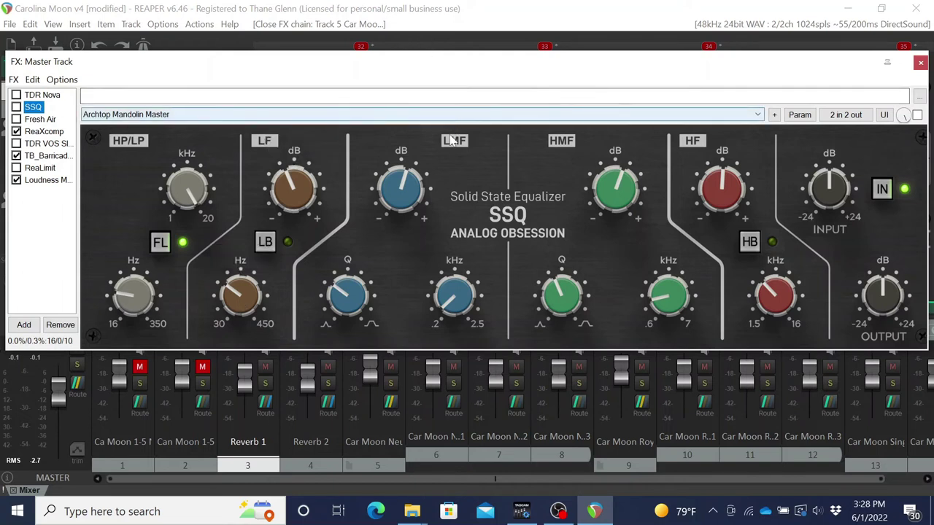
mouse_move(403, 191)
mouse_move(454, 299)
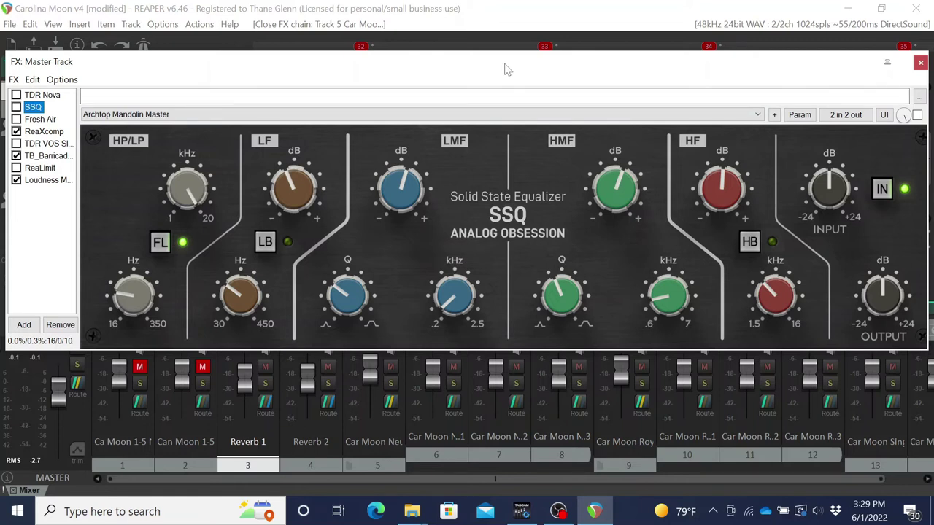
mouse_move(667, 306)
key(space)
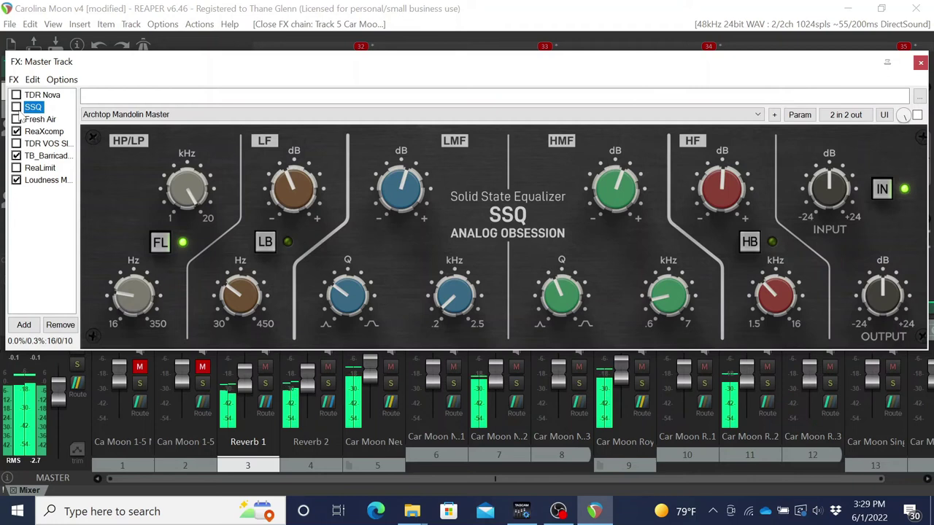
click(16, 108)
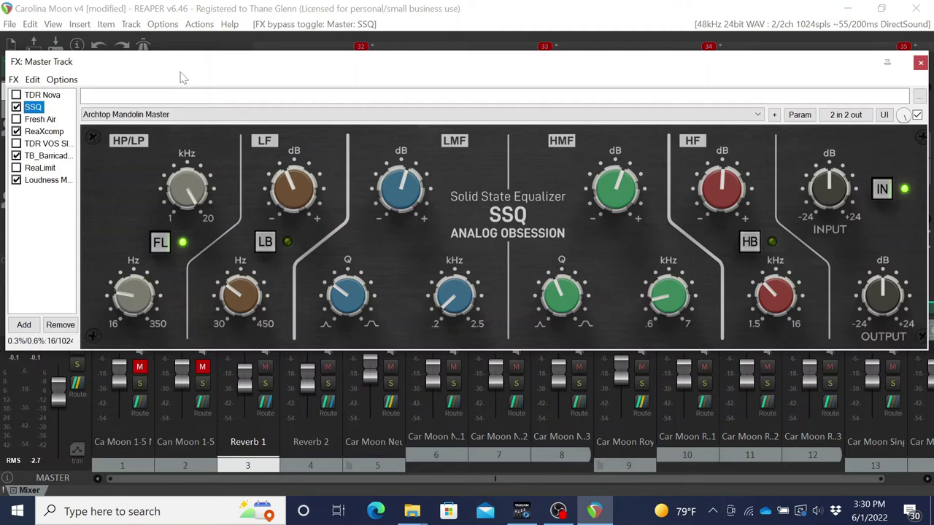
click(53, 95)
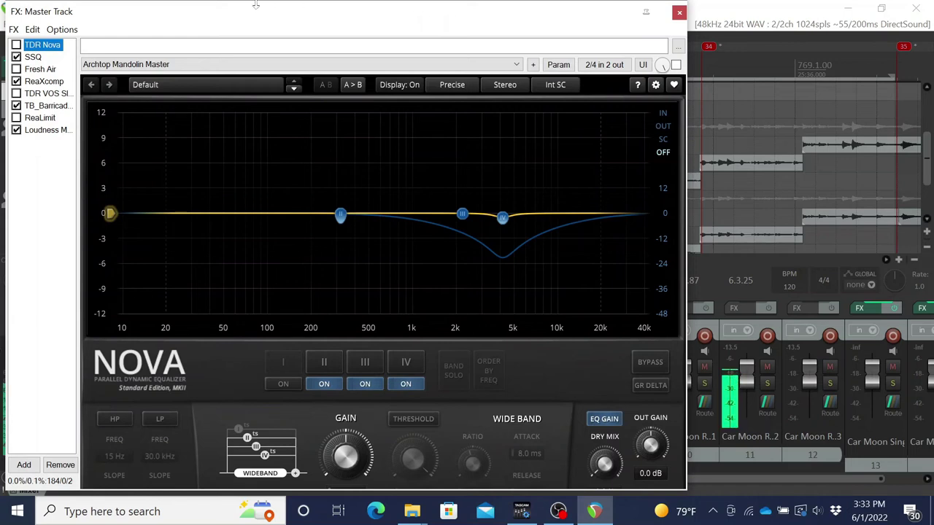
Enable TDR Nova on the master so it dips around 300 Hz and 4–5 kHz
click(16, 45)
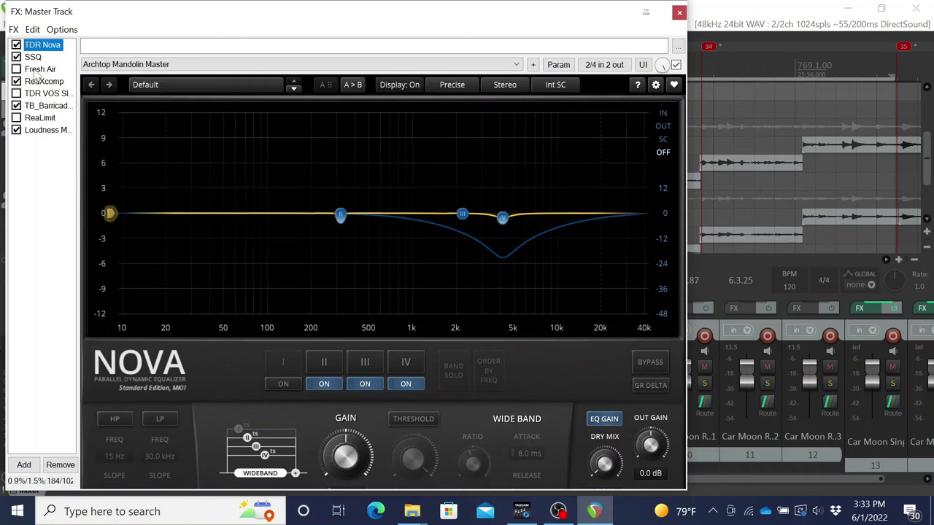
Display bypassed Fresh Air on the master: Mid Air 13, High Air 26, trim -0.6
click(34, 71)
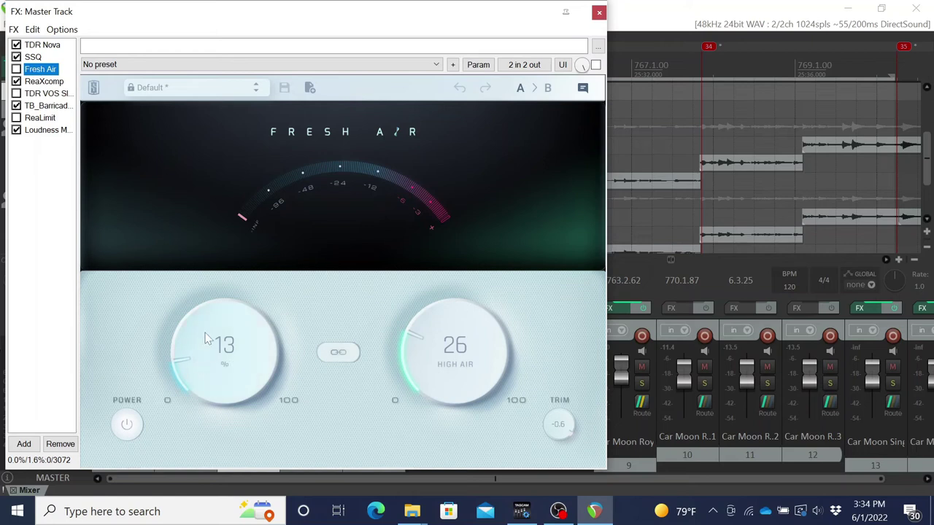
scroll(458, 351, down, 1)
scroll(458, 351, up, 1)
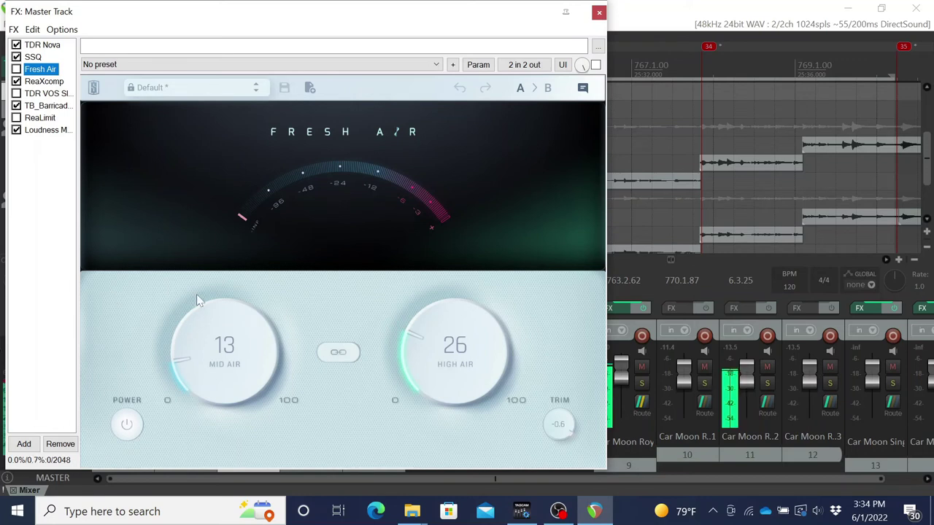
Enable Fresh Air on the master, then view the bypassed Slick EQ's settings
click(16, 70)
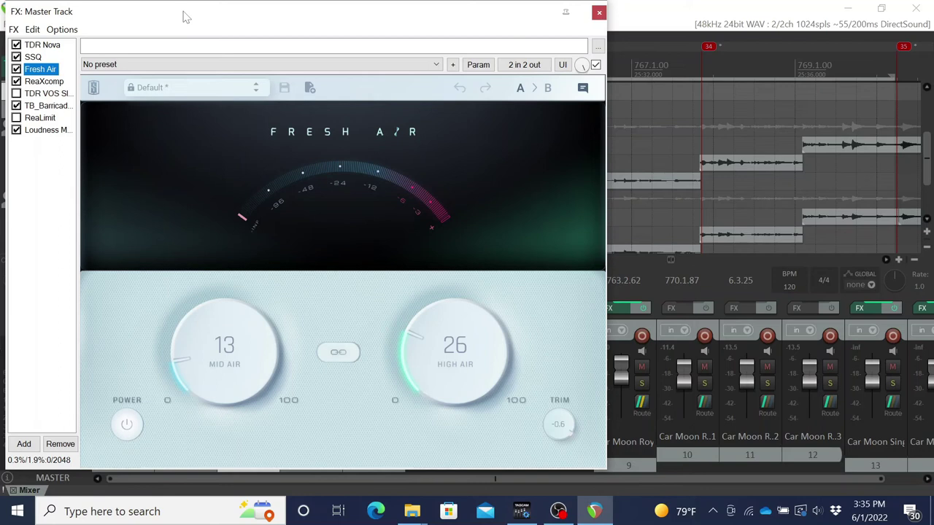
click(41, 94)
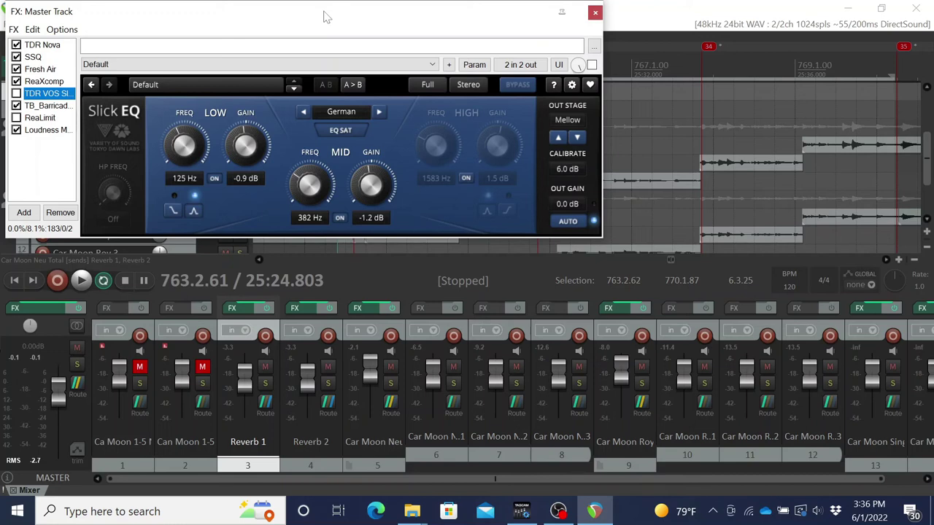
Start playback of the Carolina Moon v4 mix to hear the master chain
key(space)
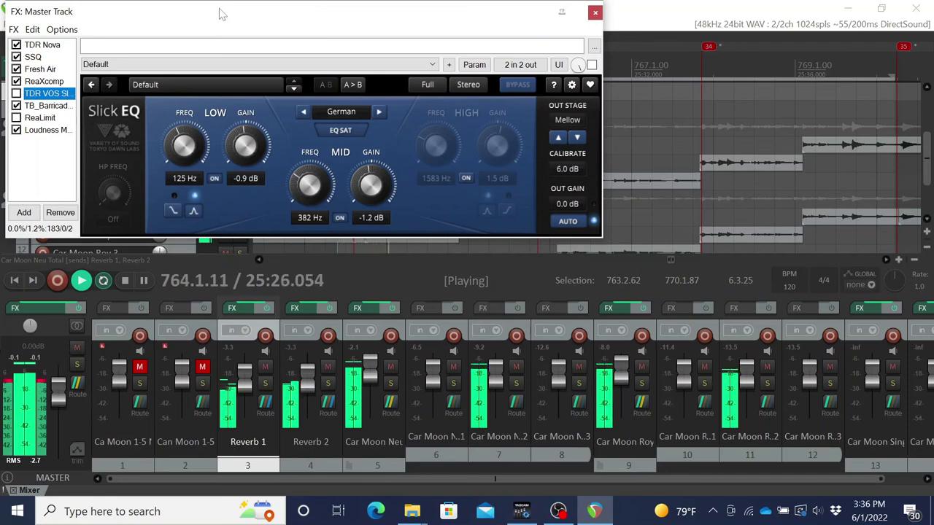
Re-enable Slick EQ on the master, stop playback at 763.2.61, and move the FX window down-right
click(16, 93)
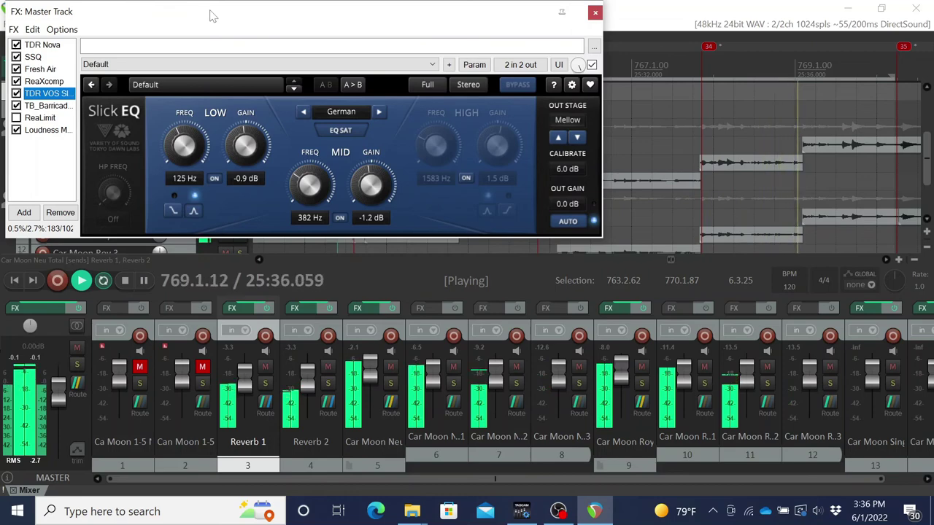
key(space)
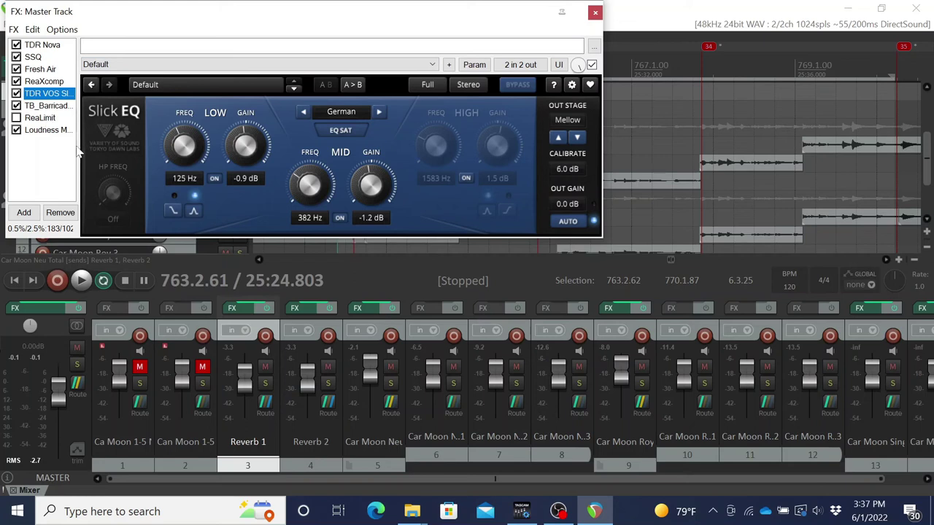
drag(289, 20, 483, 42)
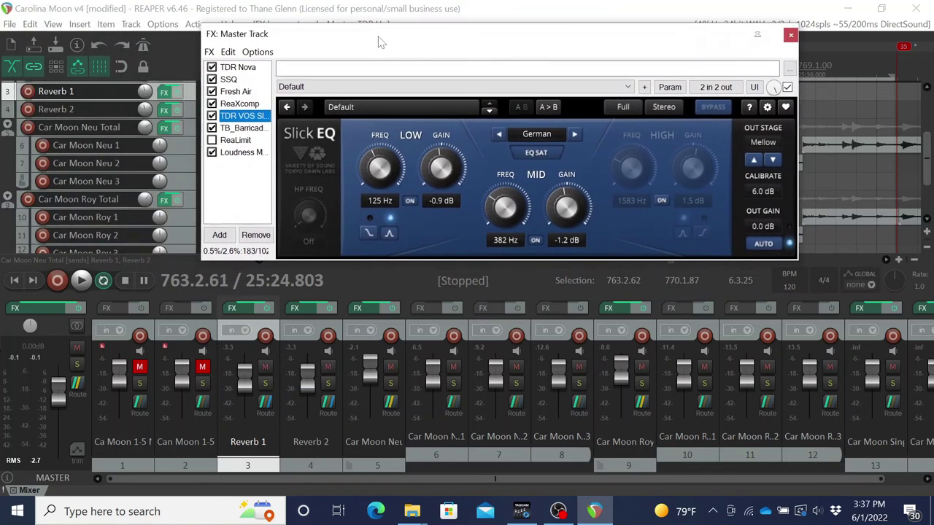
View bypassed ReaLimit (-2.20 dB threshold, -0.10 dB ceiling) and shift the master FX window left
drag(386, 42, 375, 45)
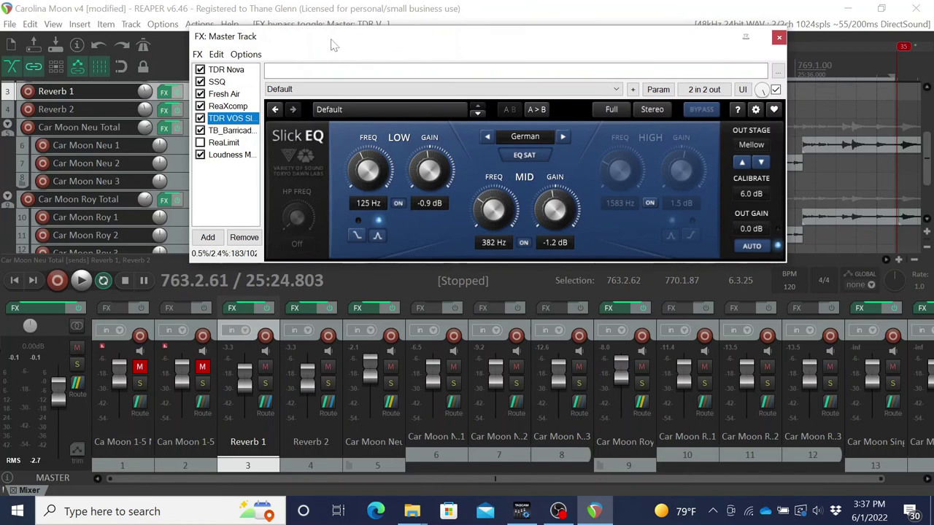
click(232, 143)
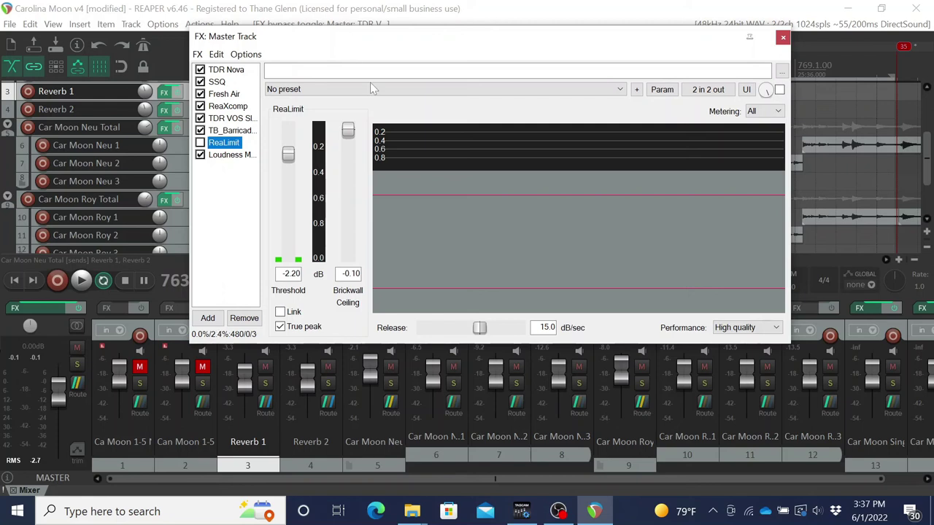
drag(584, 53, 544, 43)
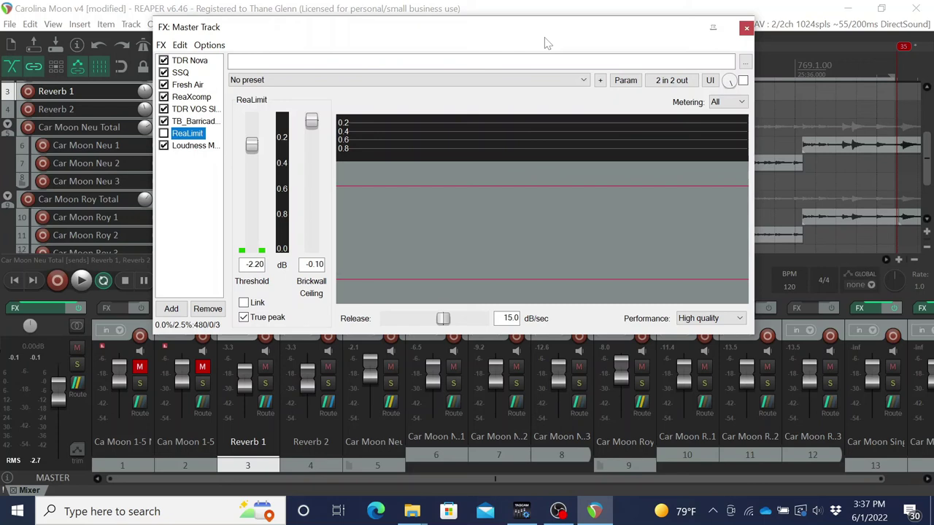
drag(545, 38, 546, 39)
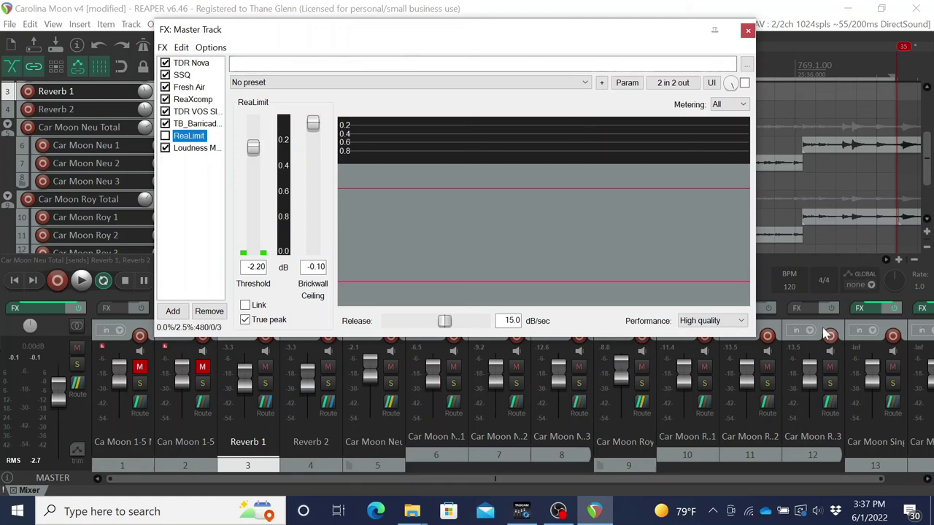
click(914, 260)
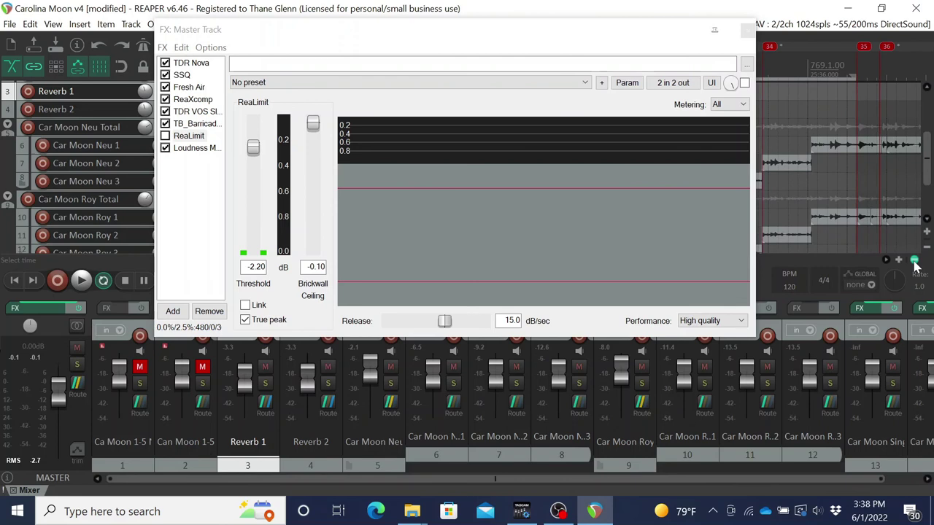
Zoom the timeline out, move the play position later, and raise the FX window to show Barricade's settings
click(914, 261)
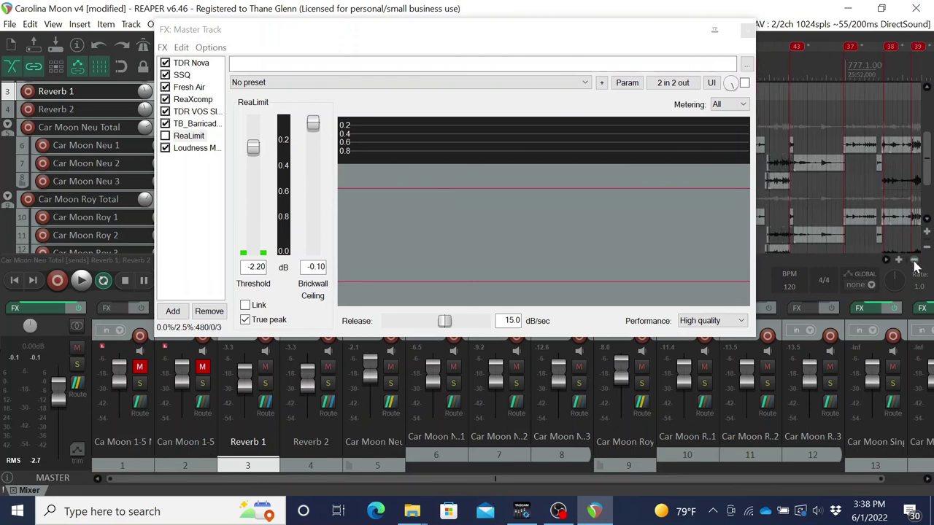
scroll(886, 254, up, 2)
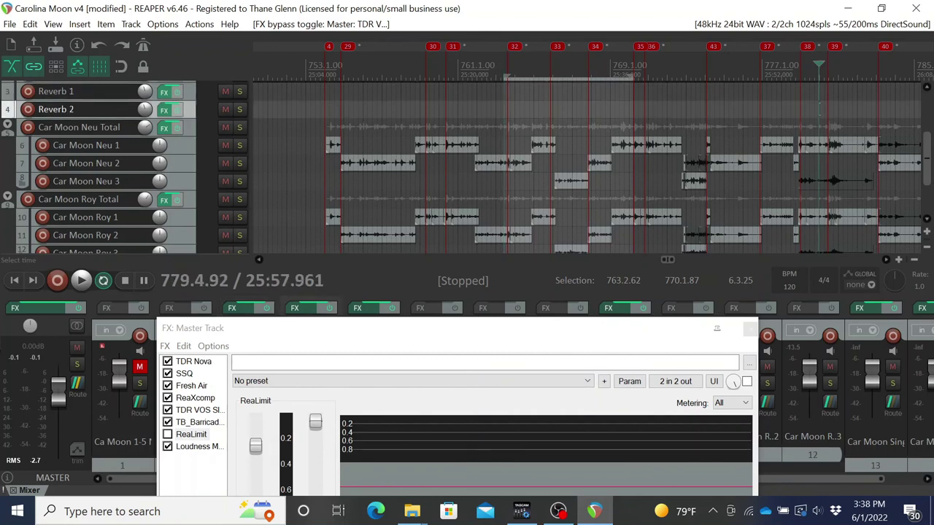
click(191, 435)
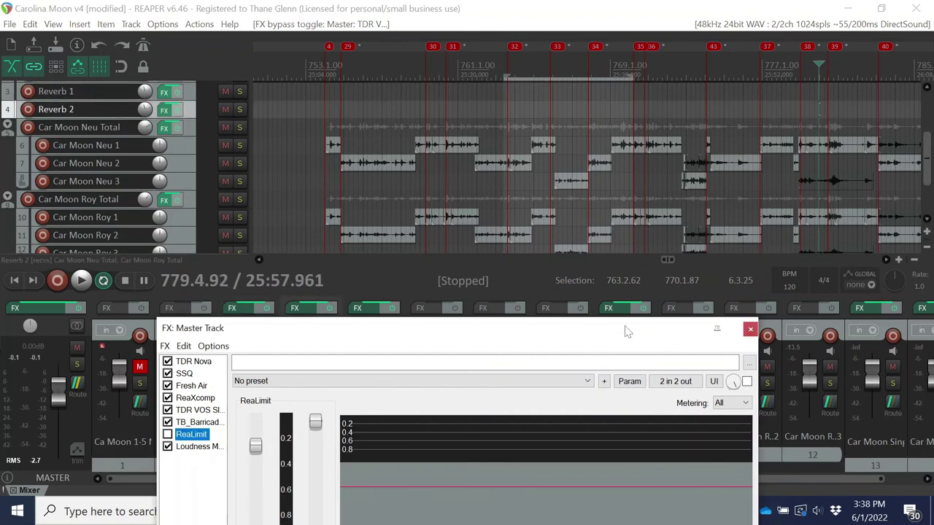
drag(625, 328, 617, 106)
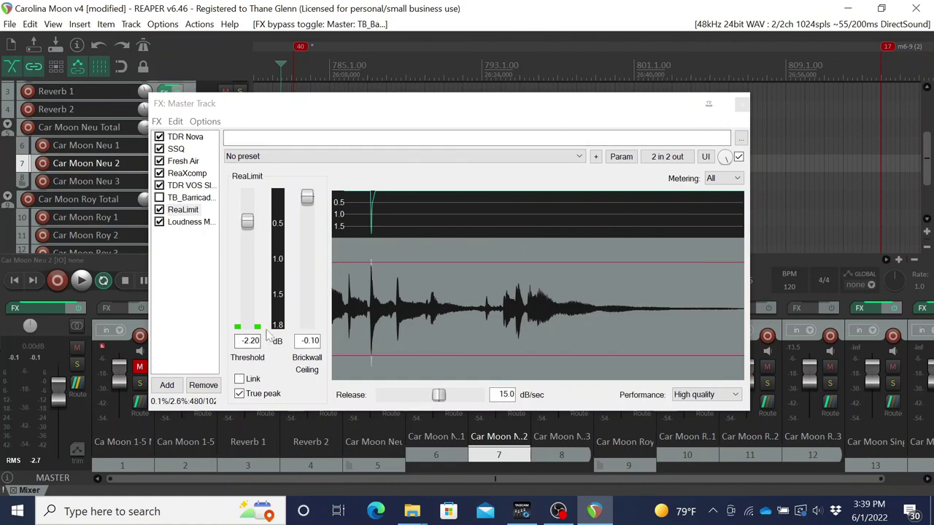
click(191, 199)
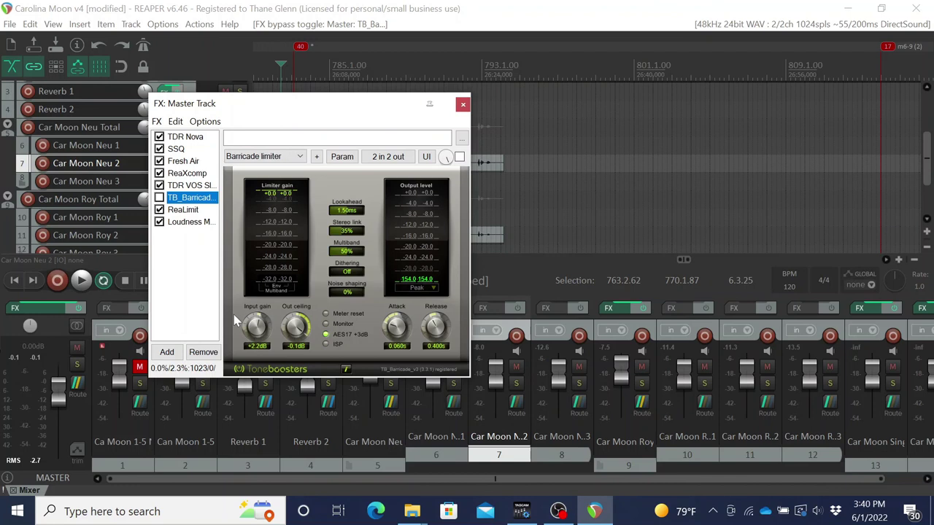
Show the Loudness Meter readout in the master FX chain (-16.3 LUFS integrated, 5.0 LRA)
click(190, 223)
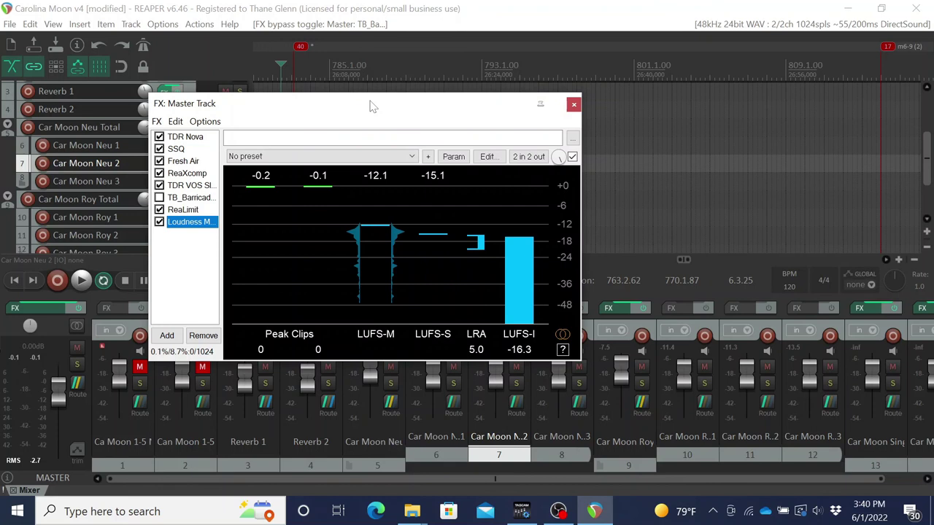
Play the song and stop to measure -16.5 LUFS integrated and 5.6 LRA with zero clips
key(space)
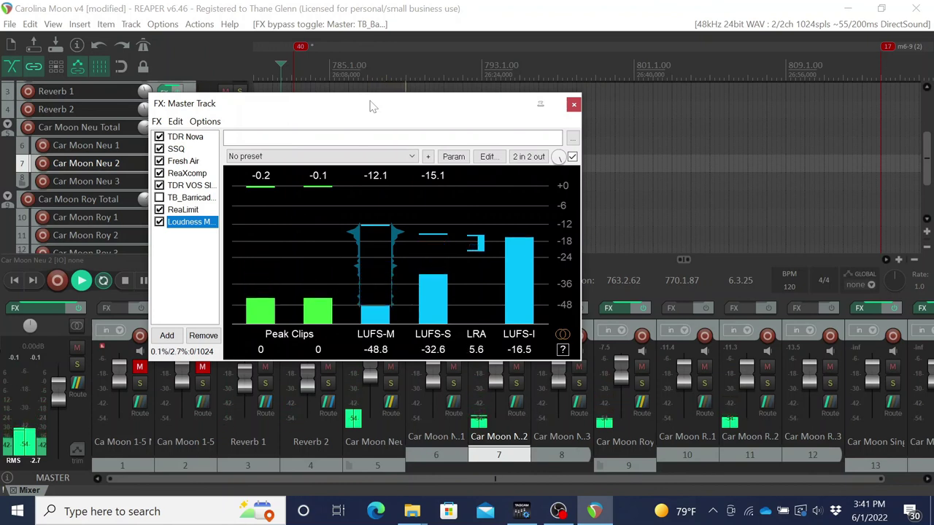
key(space)
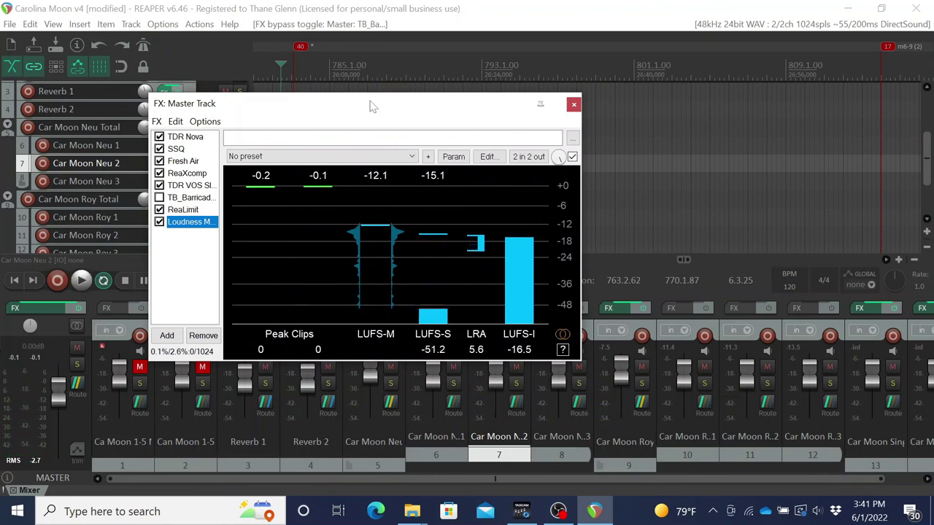